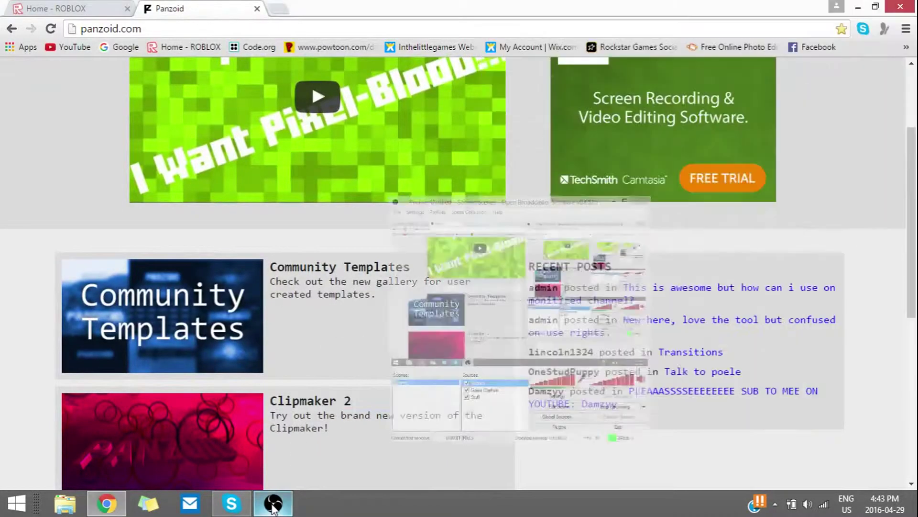
Look over the Panzoid page, briefly opening and closing a new browser tab
{"action": "scroll", "coordinate": [420, 345], "scroll_direction": "up", "scroll_amount": 3}
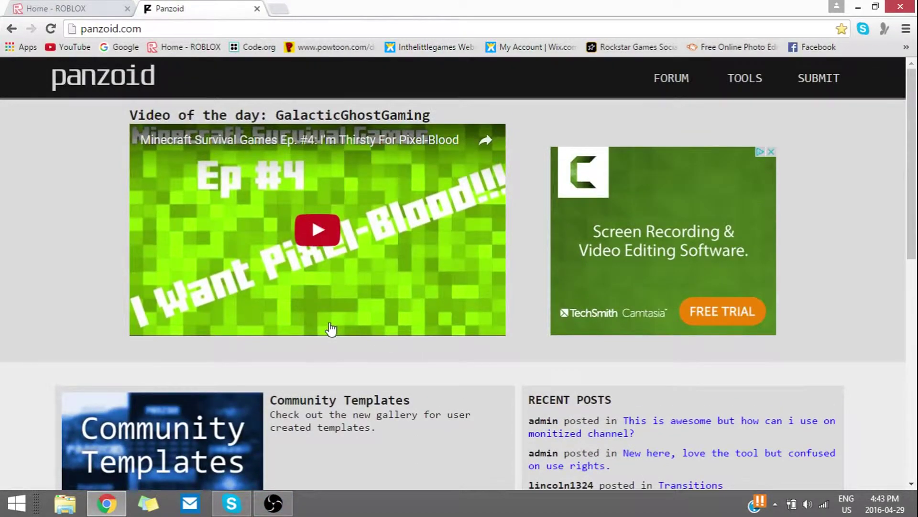
{"action": "scroll", "coordinate": [331, 321], "scroll_direction": "down", "scroll_amount": 5}
{"action": "scroll", "coordinate": [331, 315], "scroll_direction": "up", "scroll_amount": 5}
{"action": "left_click", "coordinate": [128, 22]}
{"action": "left_click", "coordinate": [155, 33]}
{"action": "left_click", "coordinate": [280, 11]}
{"action": "left_click", "coordinate": [386, 9]}
{"action": "left_click", "coordinate": [84, 29]}
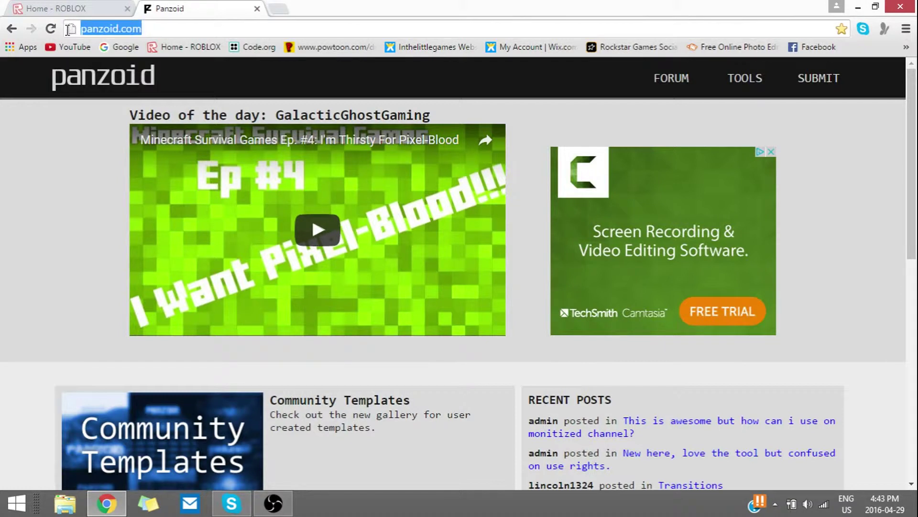
{"action": "left_click", "coordinate": [150, 32]}
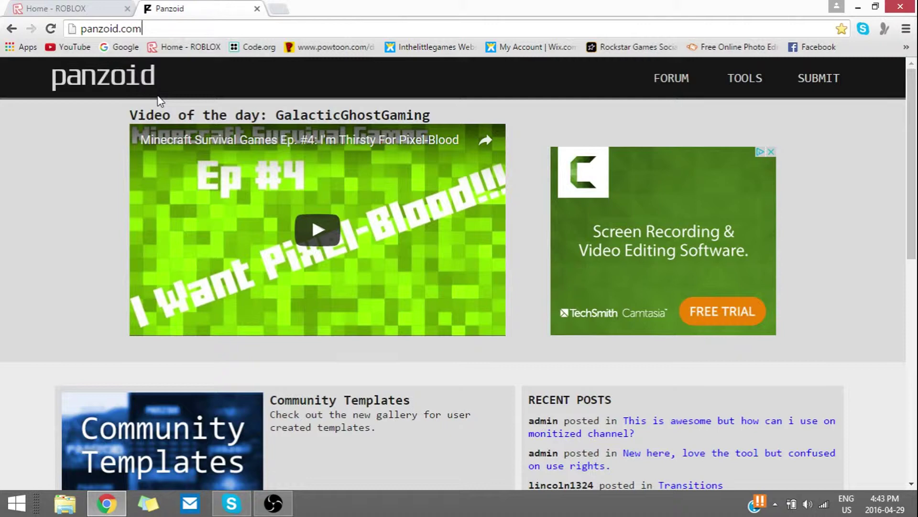
Open Community Templates and load the blue NAME intro template into Clipmaker 2
{"action": "scroll", "coordinate": [228, 187], "scroll_direction": "down", "scroll_amount": 5}
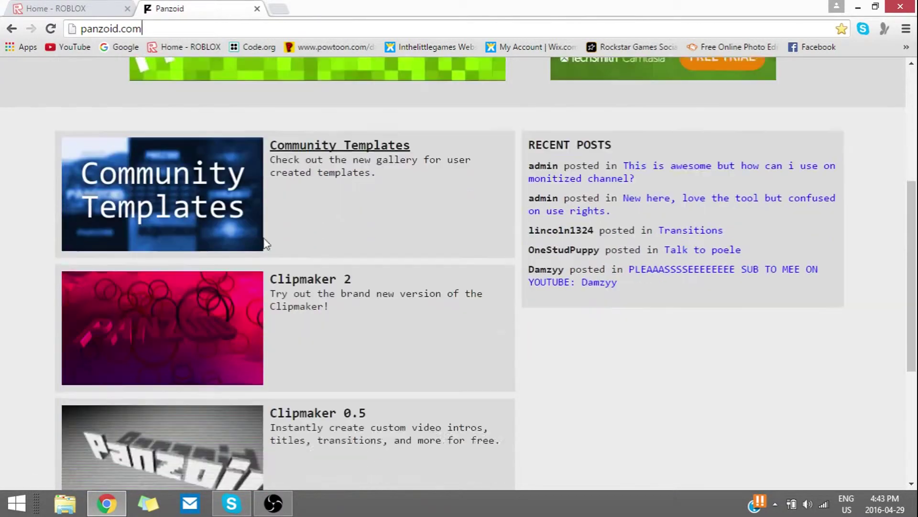
{"action": "scroll", "coordinate": [266, 244], "scroll_direction": "down", "scroll_amount": 4}
{"action": "scroll", "coordinate": [156, 320], "scroll_direction": "up", "scroll_amount": 2}
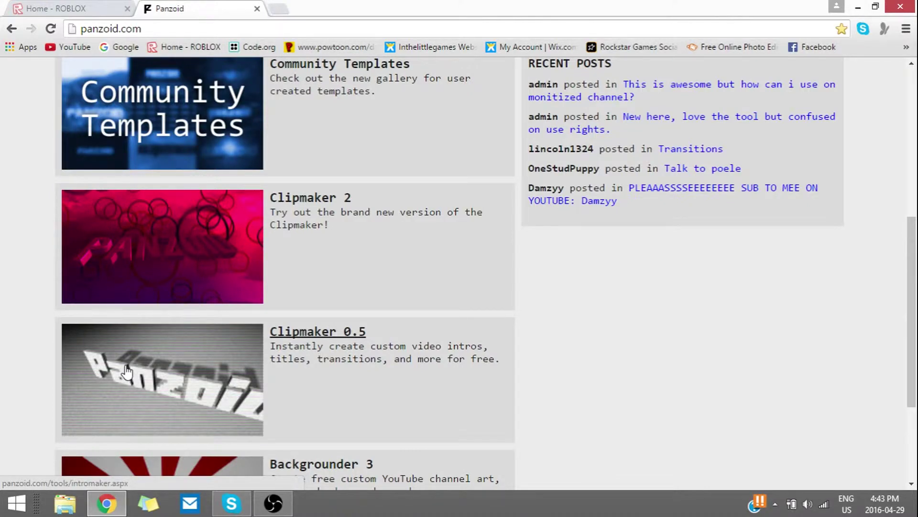
{"action": "scroll", "coordinate": [250, 172], "scroll_direction": "up", "scroll_amount": 4}
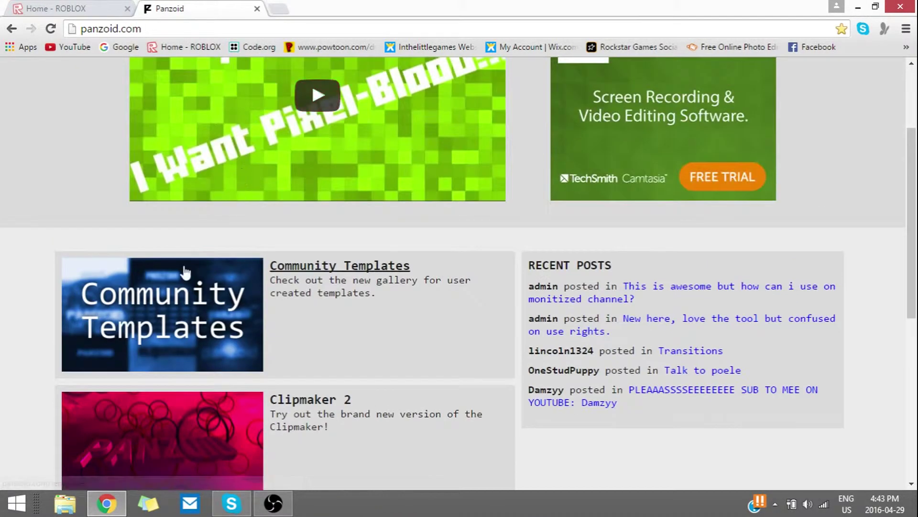
{"action": "scroll", "coordinate": [186, 272], "scroll_direction": "down", "scroll_amount": 7}
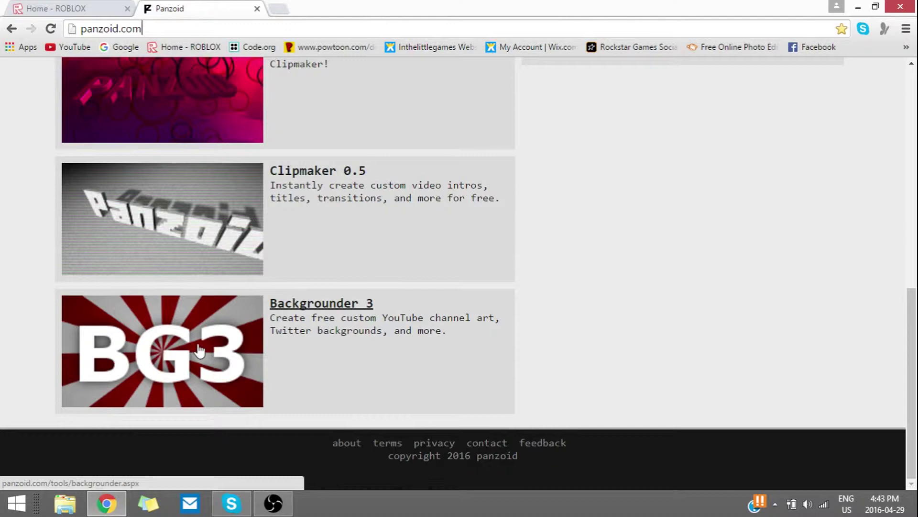
{"action": "scroll", "coordinate": [216, 342], "scroll_direction": "up", "scroll_amount": 7}
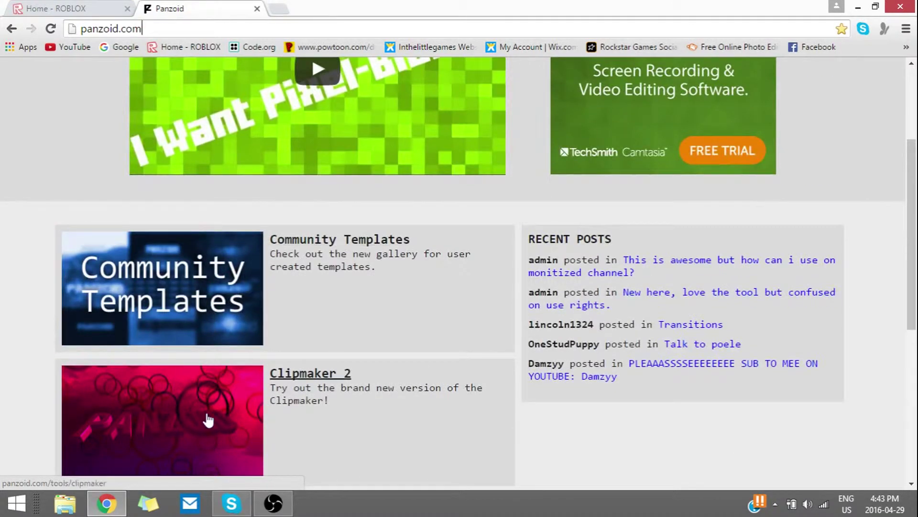
{"action": "left_click", "coordinate": [200, 279]}
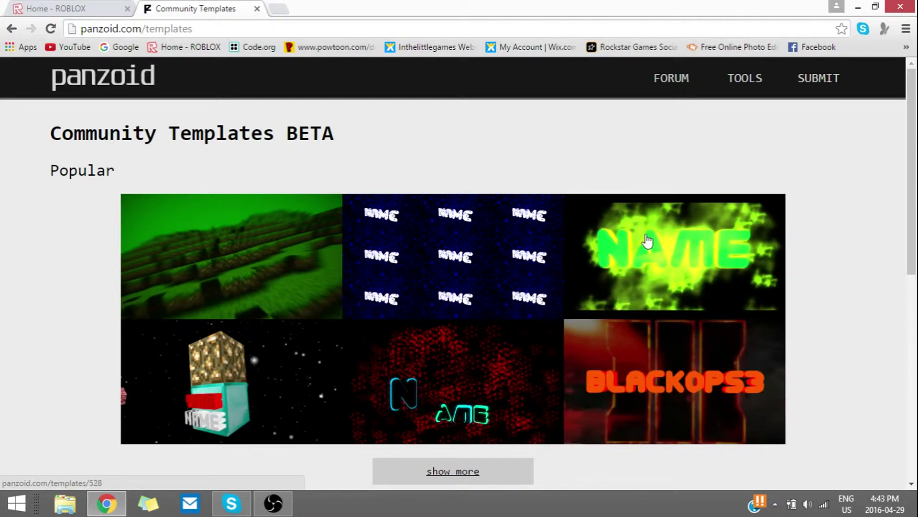
{"action": "left_click", "coordinate": [473, 245]}
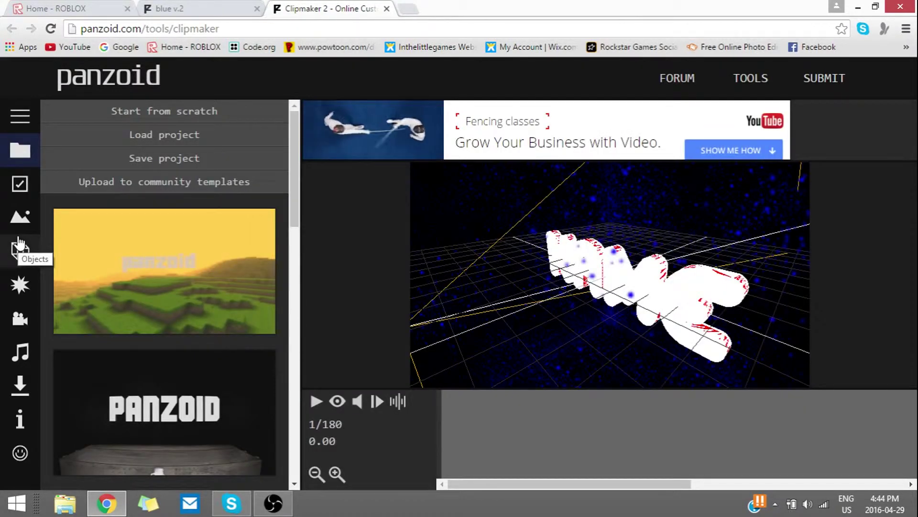
Play the NAME intro in camera view, then pause it and return to the editing grid
{"action": "left_click", "coordinate": [337, 401]}
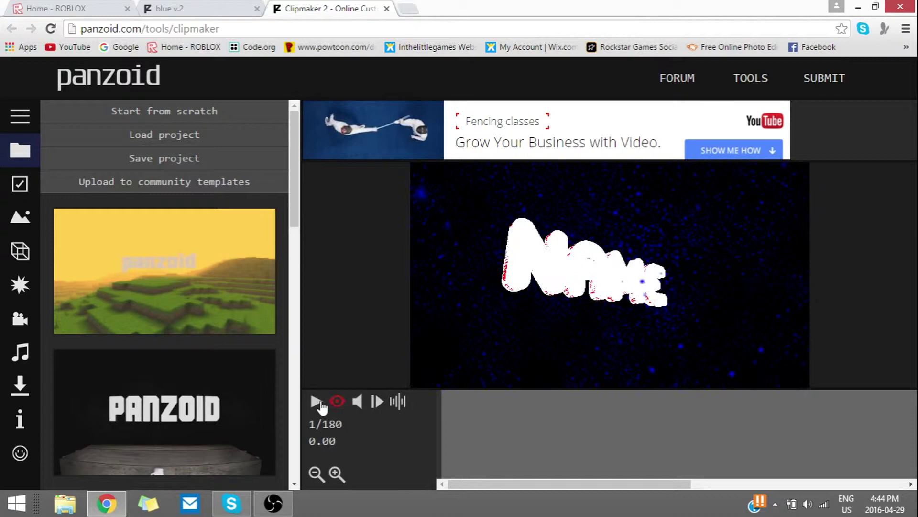
{"action": "left_click", "coordinate": [316, 402]}
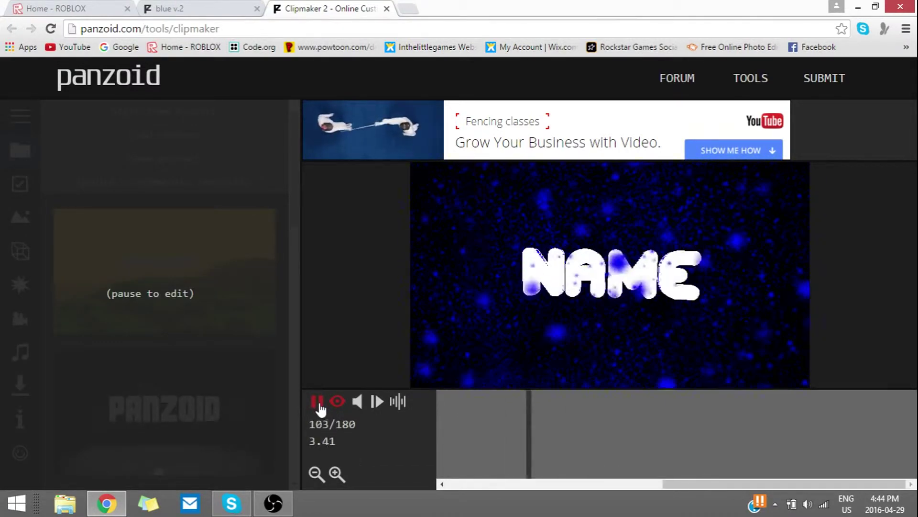
{"action": "left_click", "coordinate": [318, 403]}
{"action": "left_click", "coordinate": [337, 401]}
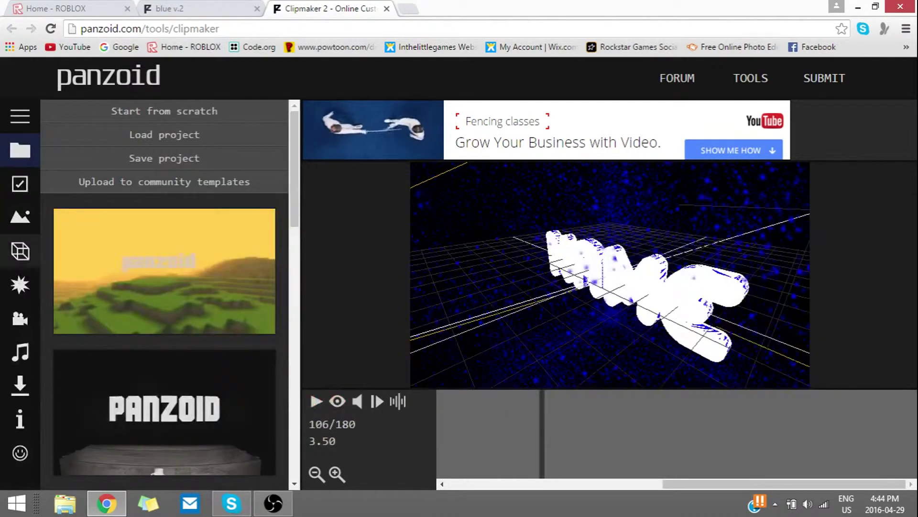
Browse the scene, effects, camera and audio panels, ending on Basic settings (1080p, 30 fps, 6 s)
{"action": "left_click", "coordinate": [21, 216]}
{"action": "left_click", "coordinate": [31, 296]}
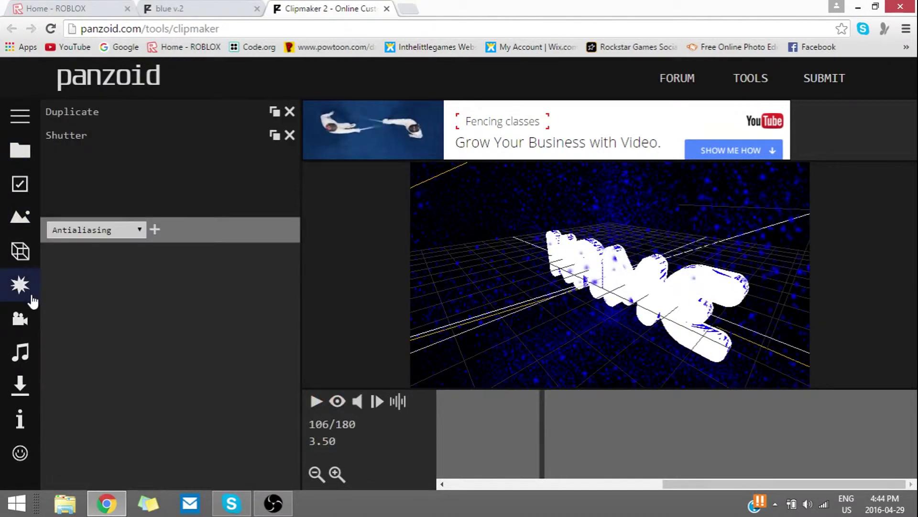
{"action": "left_click", "coordinate": [21, 318]}
{"action": "left_click", "coordinate": [21, 353]}
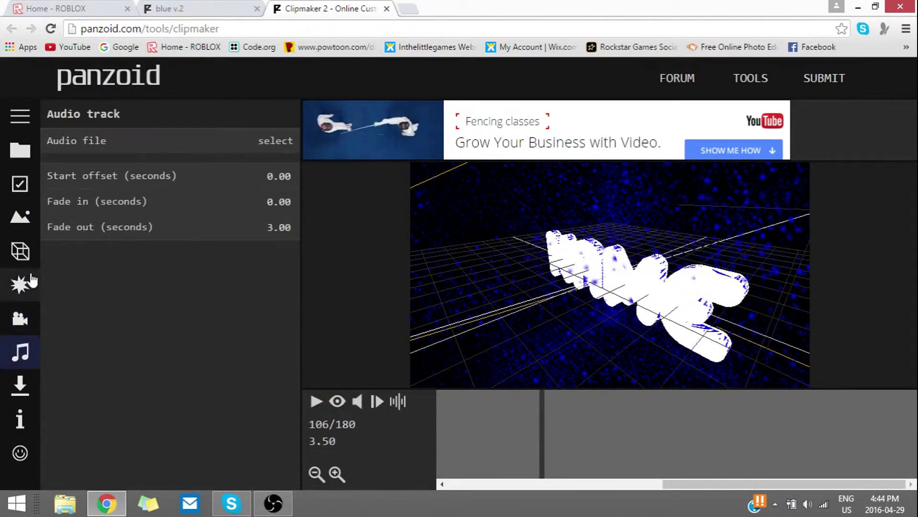
{"action": "left_click", "coordinate": [21, 217]}
{"action": "left_click", "coordinate": [21, 184]}
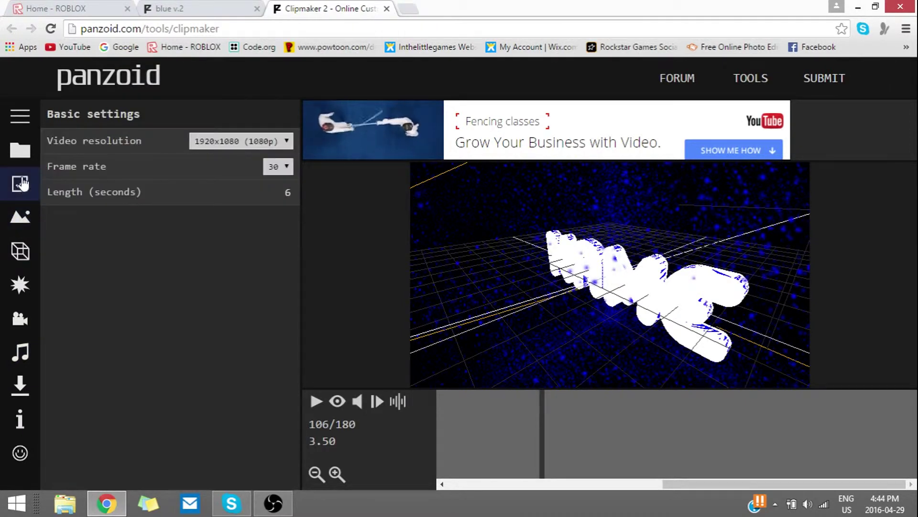
Replace the text of both 'Text: Name' 3D layers with 'Test'
{"action": "left_click", "coordinate": [24, 249]}
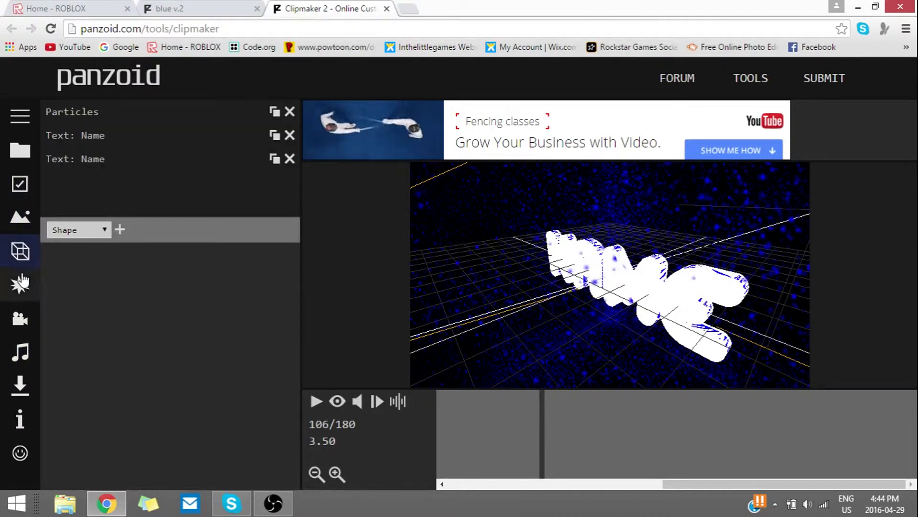
{"action": "left_click", "coordinate": [92, 138]}
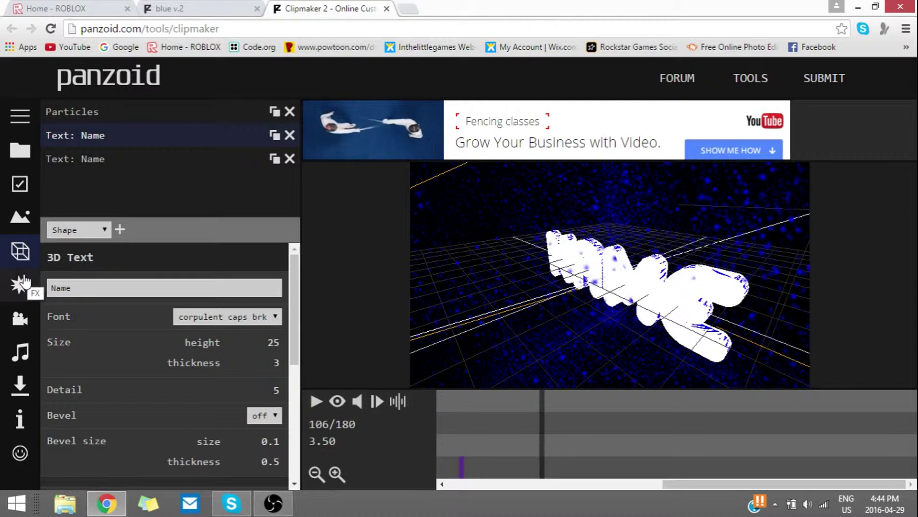
{"action": "left_click", "coordinate": [180, 292]}
{"action": "key", "text": "BackSpace"}
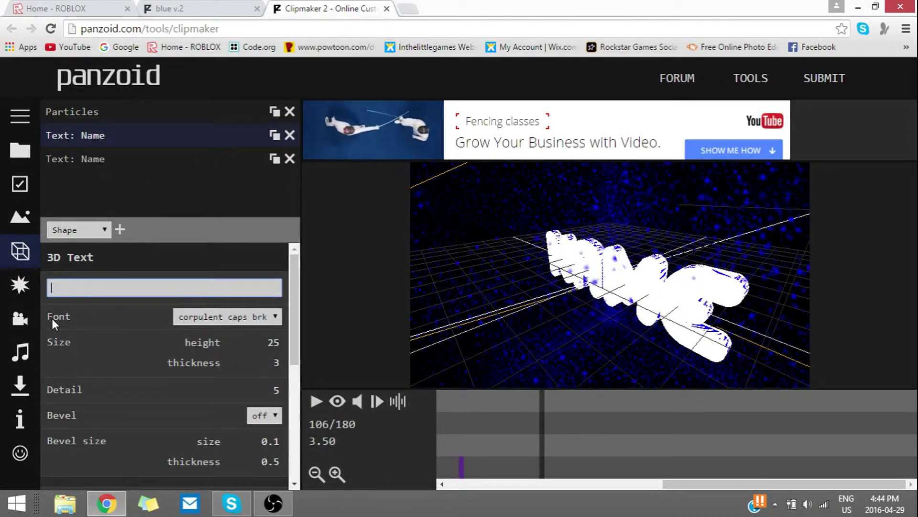
{"action": "type", "text": "Test"}
{"action": "key", "text": "Return"}
{"action": "left_click", "coordinate": [184, 165]}
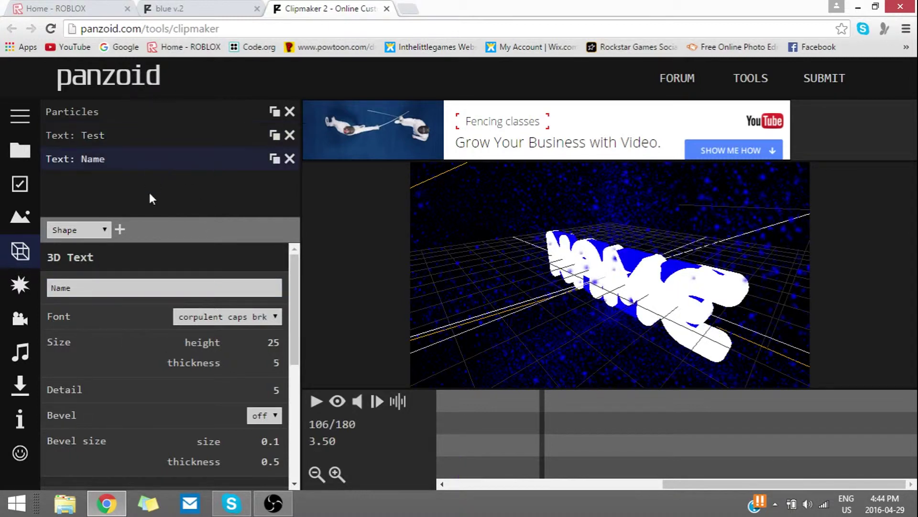
{"action": "double_click", "coordinate": [118, 288]}
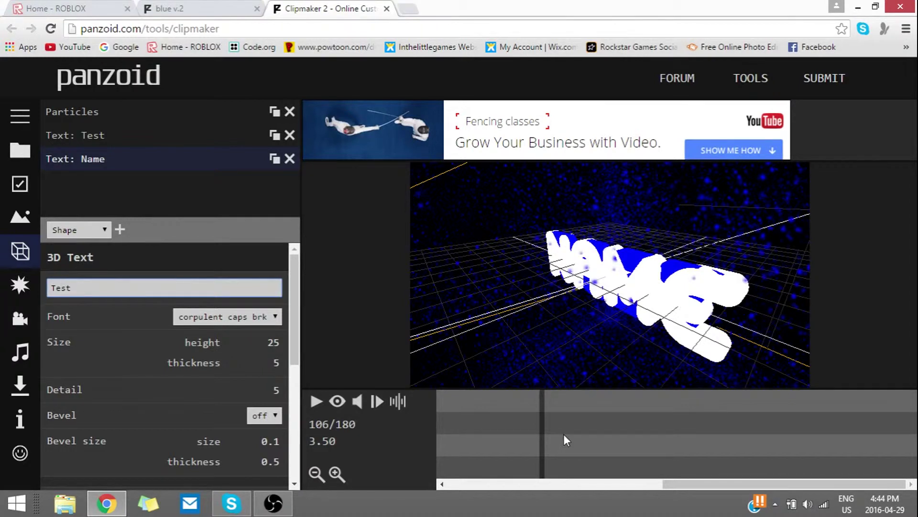
{"action": "key", "text": "Return"}
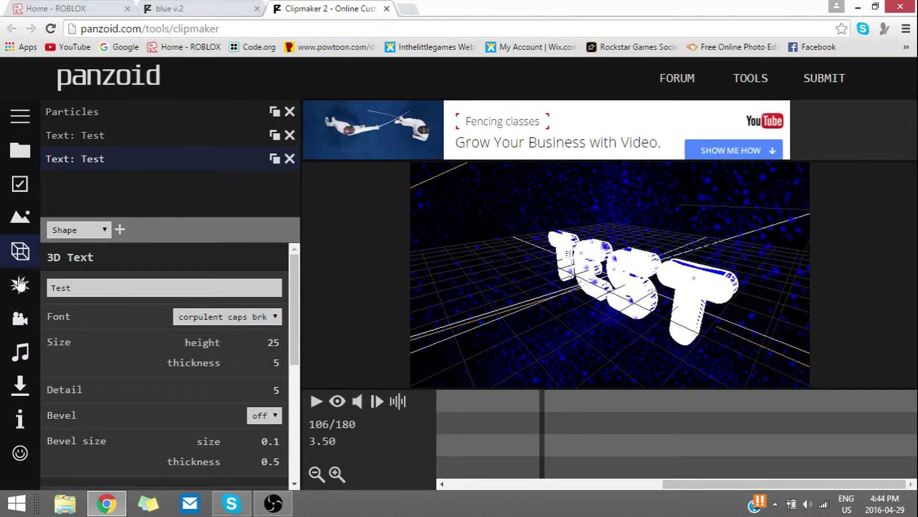
Load Grimm – Electrify as the audio track and play the TEST intro with the music
{"action": "left_click", "coordinate": [31, 361]}
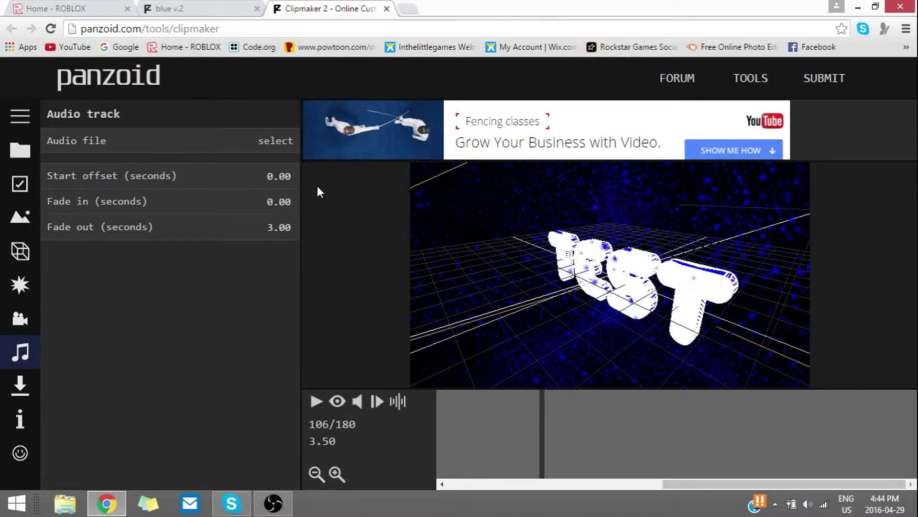
{"action": "left_click_drag", "start_coordinate": [614, 257], "coordinate": [817, 240]}
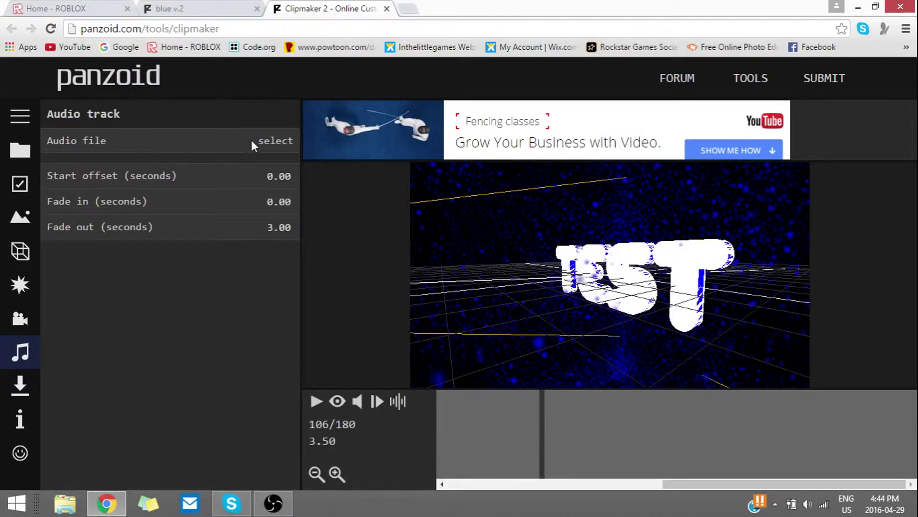
{"action": "left_click", "coordinate": [289, 142]}
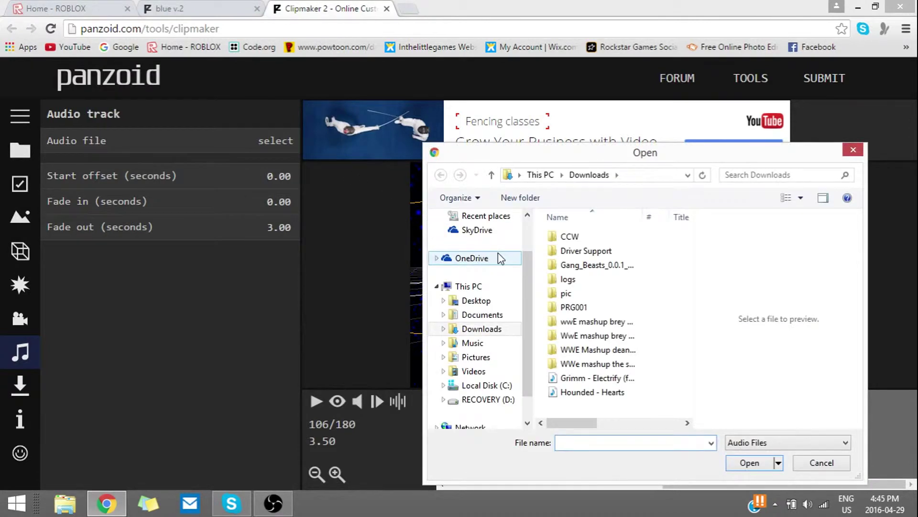
{"action": "double_click", "coordinate": [599, 377]}
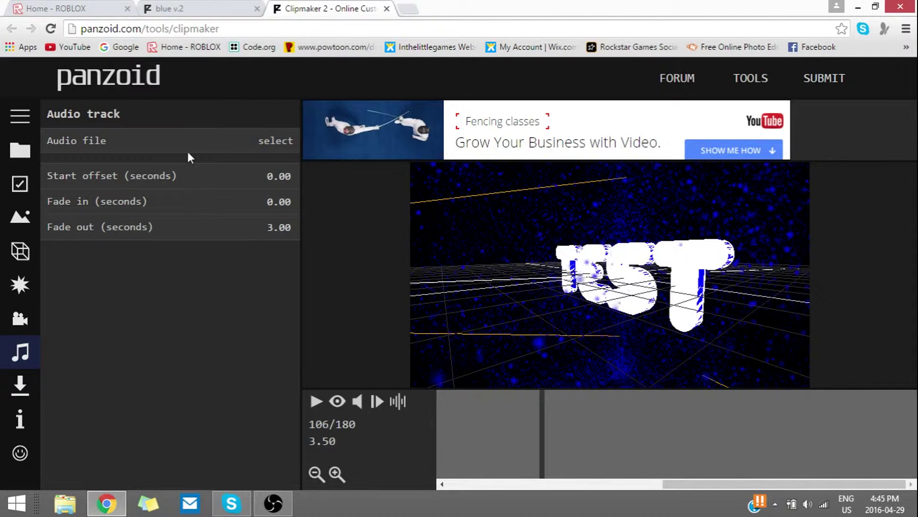
{"action": "left_click", "coordinate": [337, 404]}
{"action": "left_click", "coordinate": [316, 402]}
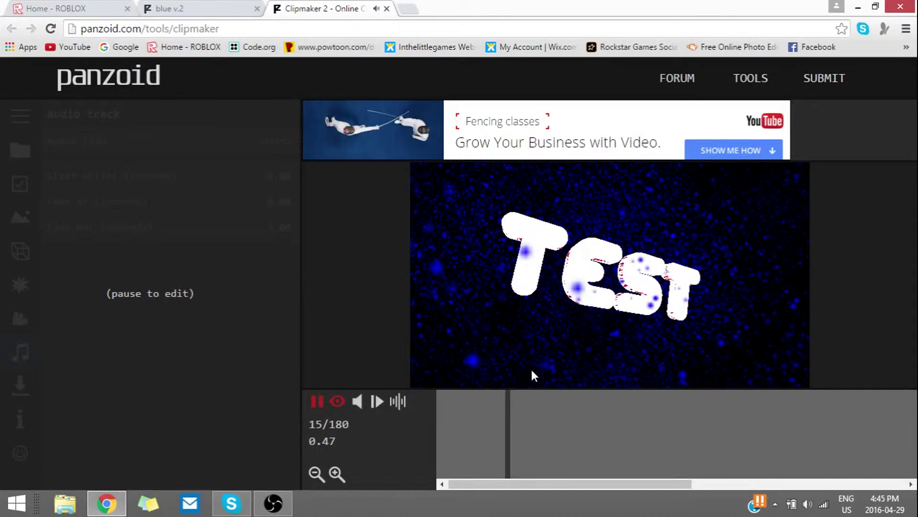
{"action": "left_click", "coordinate": [331, 402]}
{"action": "left_click", "coordinate": [325, 403]}
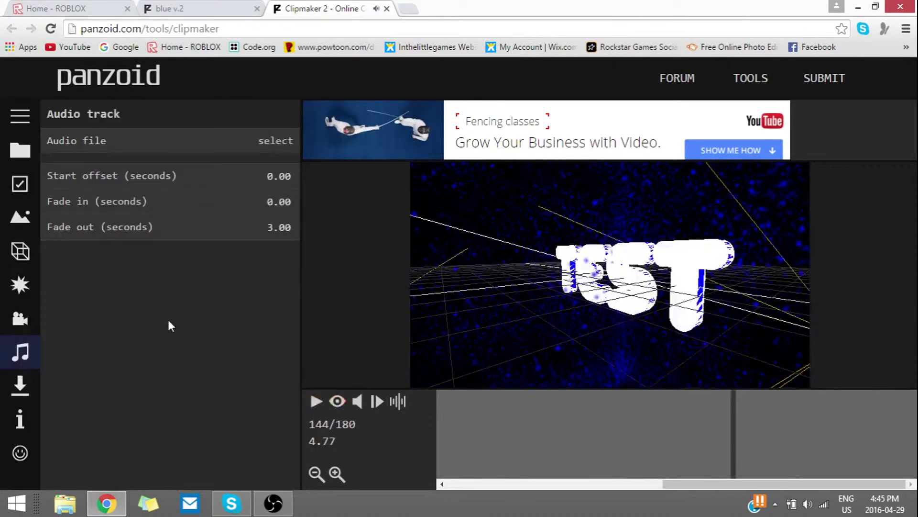
{"action": "left_click", "coordinate": [26, 397]}
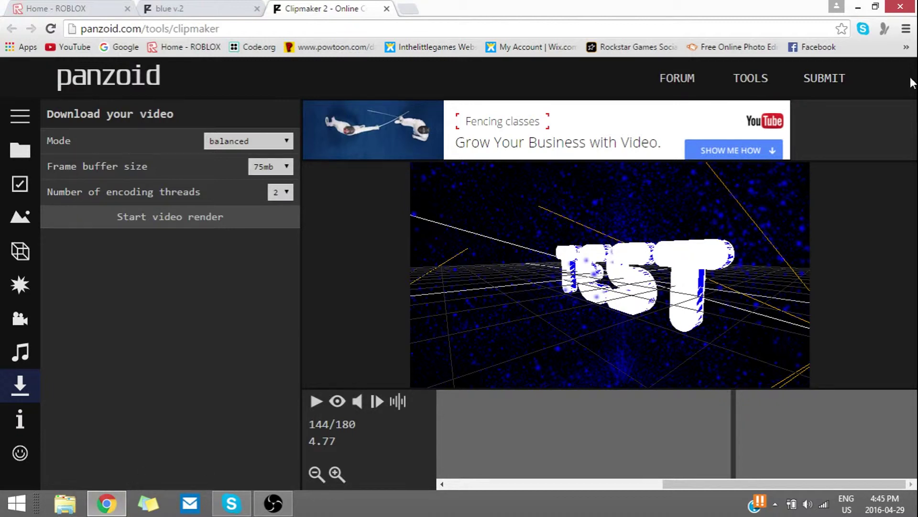
{"action": "left_click", "coordinate": [858, 7]}
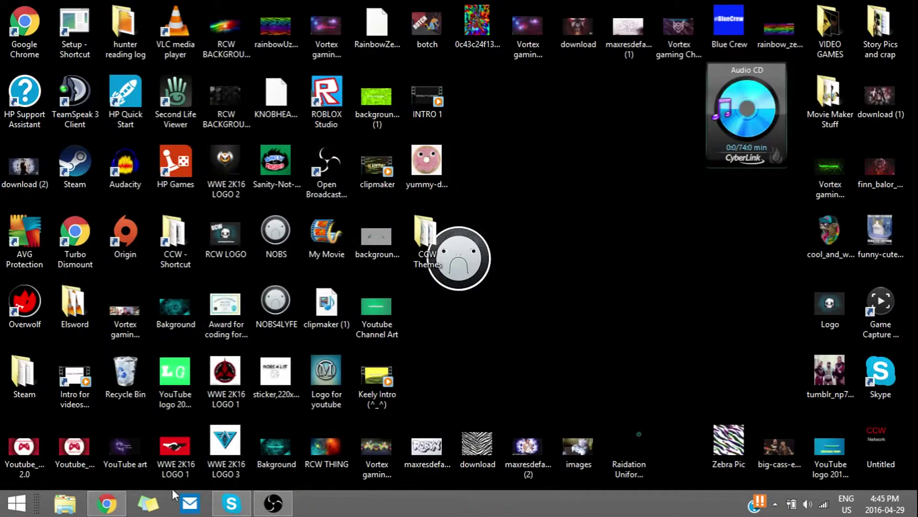
{"action": "left_click", "coordinate": [109, 513]}
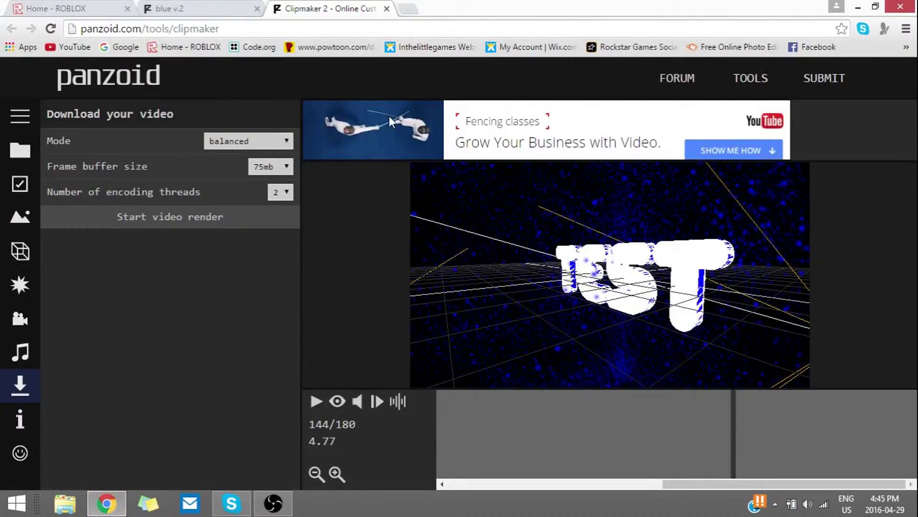
Go from the blue v.2 template page back to the Community Templates gallery
{"action": "left_click", "coordinate": [201, 8]}
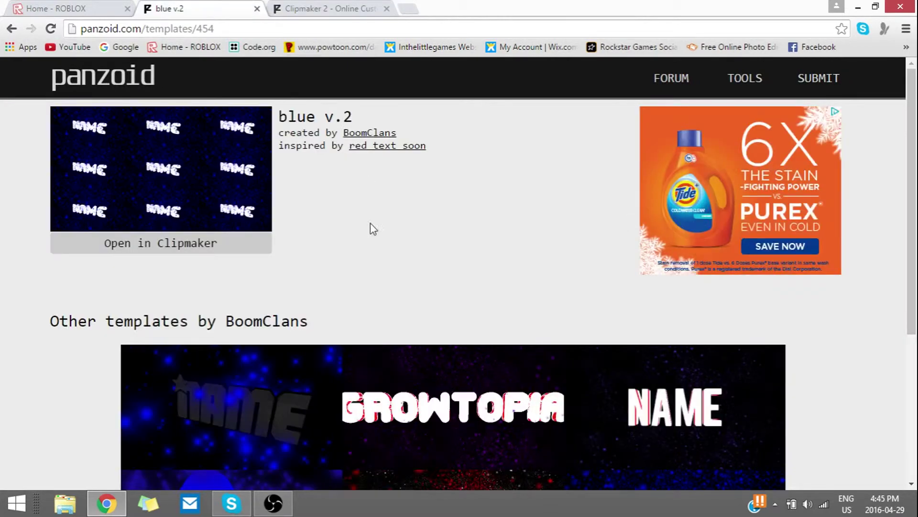
{"action": "scroll", "coordinate": [485, 336], "scroll_direction": "down", "scroll_amount": 5}
{"action": "scroll", "coordinate": [117, 295], "scroll_direction": "up", "scroll_amount": 5}
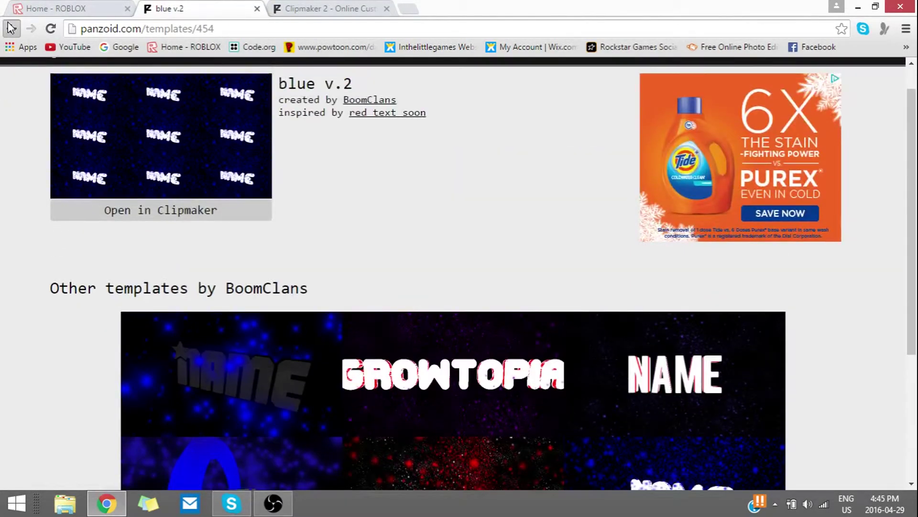
{"action": "left_click", "coordinate": [12, 29]}
{"action": "scroll", "coordinate": [537, 400], "scroll_direction": "down", "scroll_amount": 9}
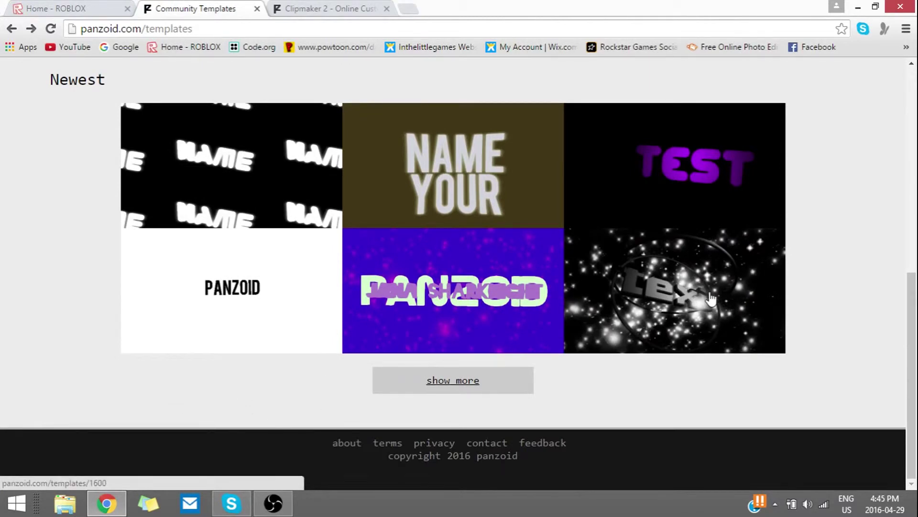
{"action": "scroll", "coordinate": [421, 206], "scroll_direction": "up", "scroll_amount": 9}
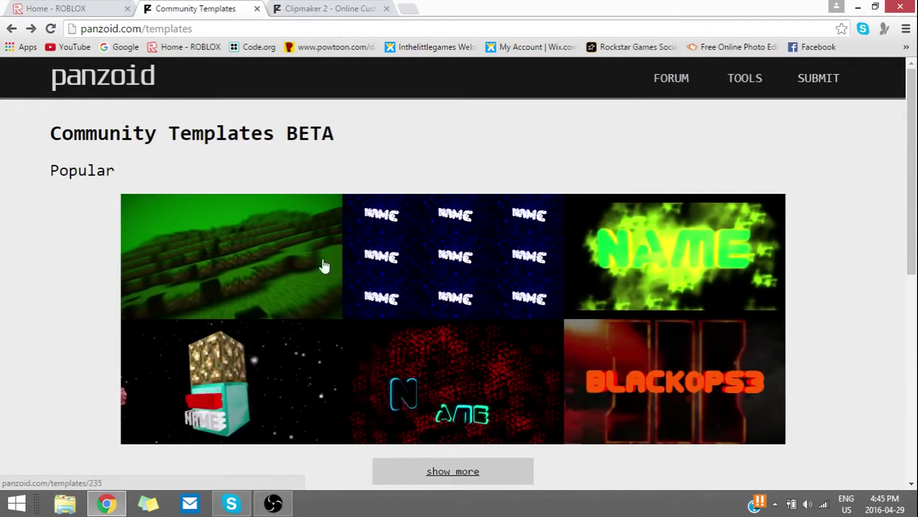
Go to the Panzoid home page and start a fresh Clipmaker 2 editor
{"action": "left_click", "coordinate": [86, 75]}
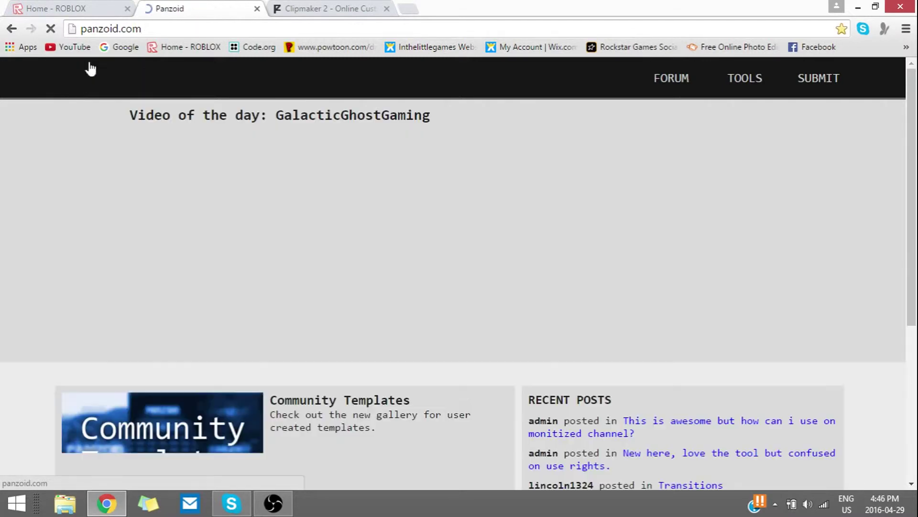
{"action": "scroll", "coordinate": [368, 204], "scroll_direction": "down", "scroll_amount": 6}
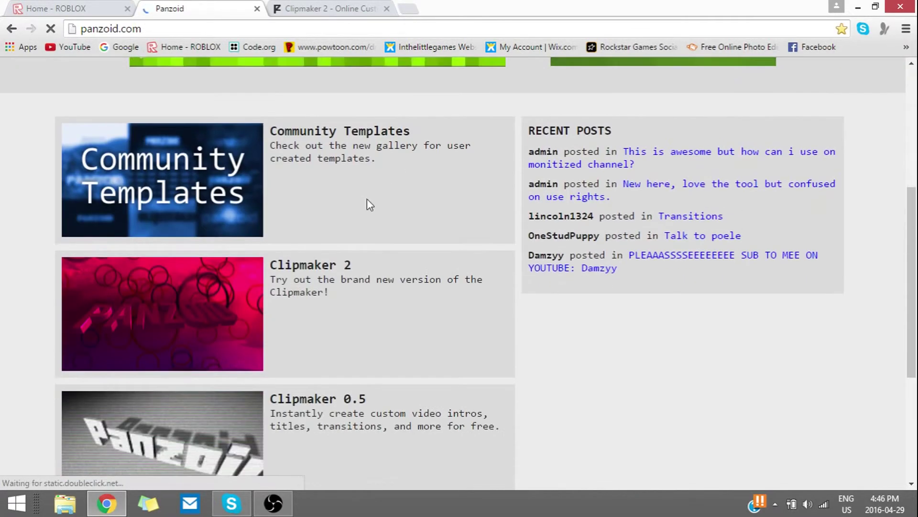
{"action": "scroll", "coordinate": [392, 274], "scroll_direction": "up", "scroll_amount": 5}
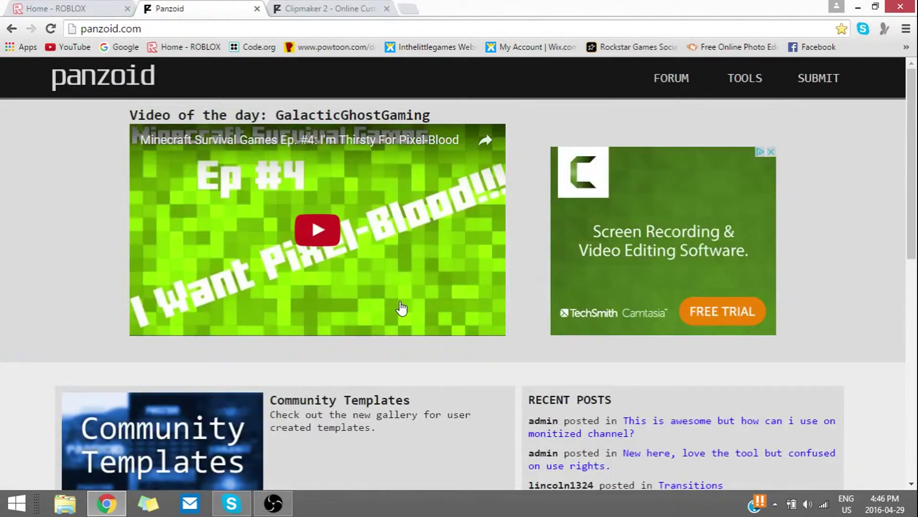
{"action": "scroll", "coordinate": [397, 311], "scroll_direction": "down", "scroll_amount": 10}
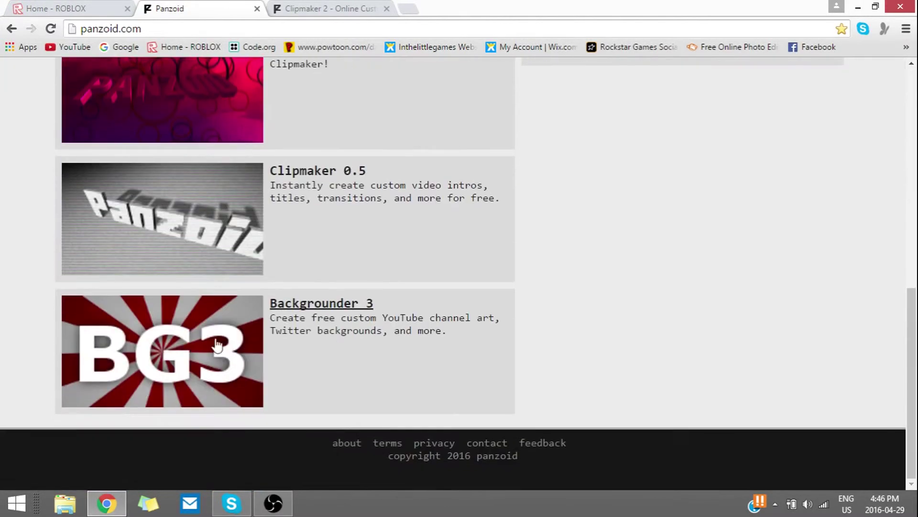
{"action": "scroll", "coordinate": [175, 190], "scroll_direction": "up", "scroll_amount": 4}
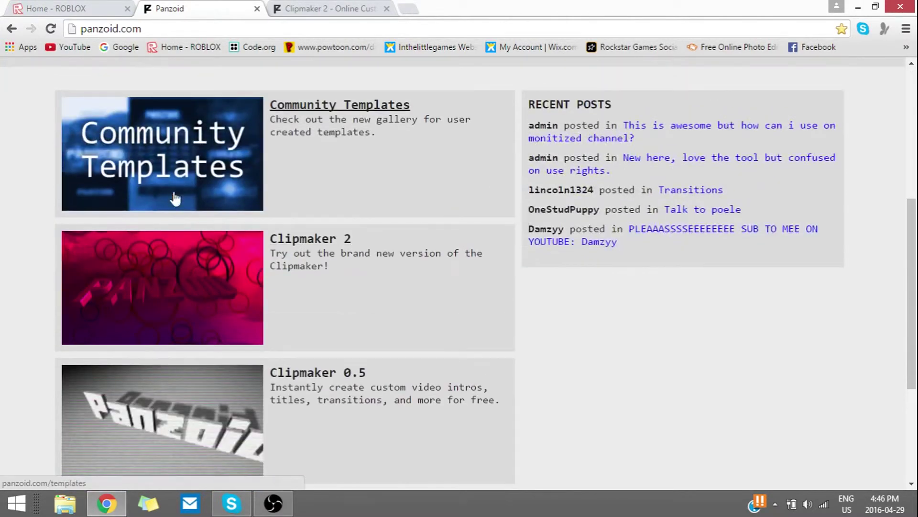
{"action": "left_click", "coordinate": [219, 250]}
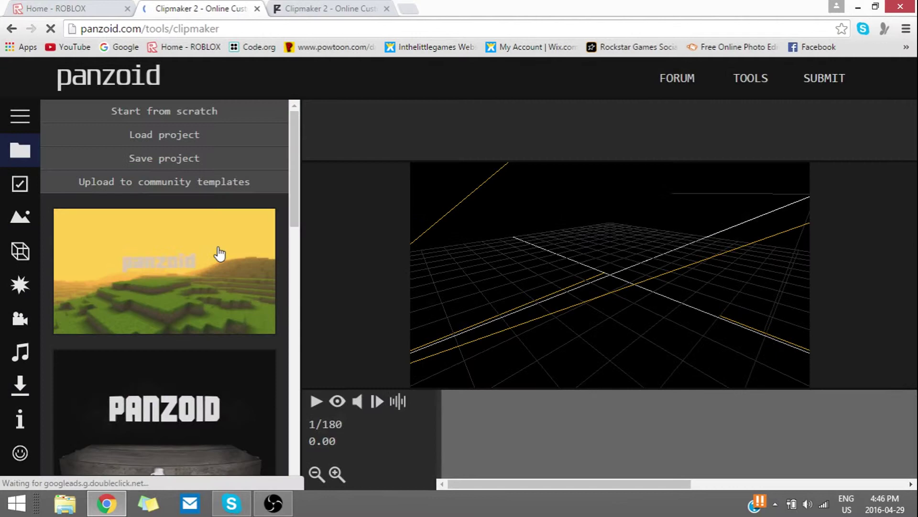
Load the starfield PANZOID template from the Templates list and close the duplicate Clipmaker tab
{"action": "scroll", "coordinate": [220, 268], "scroll_direction": "down", "scroll_amount": 12}
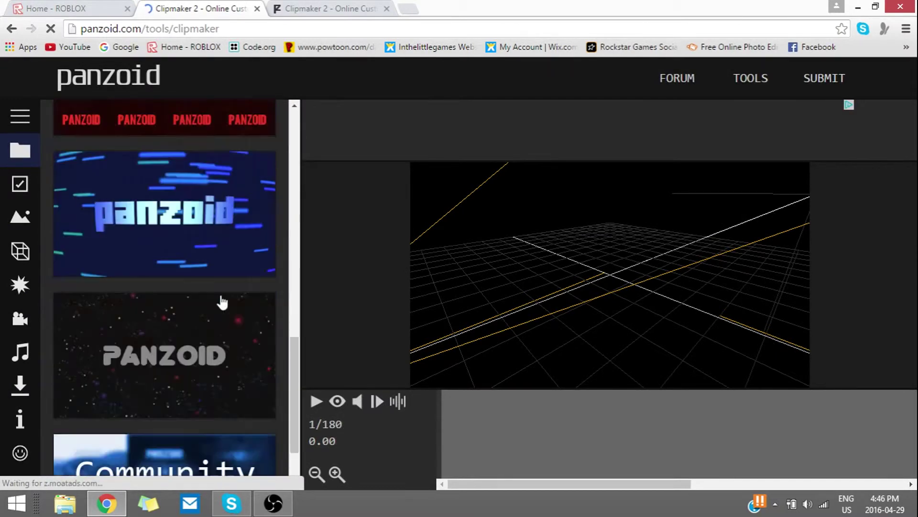
{"action": "scroll", "coordinate": [251, 211], "scroll_direction": "up", "scroll_amount": 5}
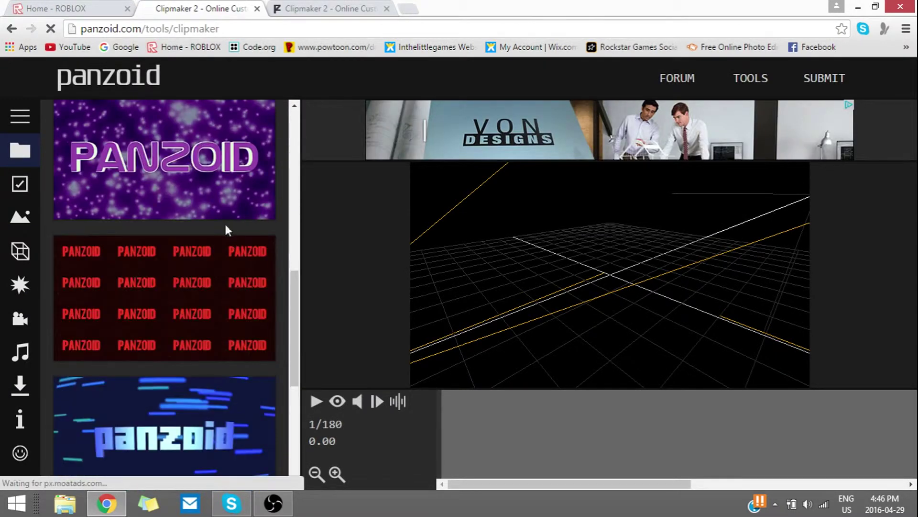
{"action": "left_click", "coordinate": [233, 293]}
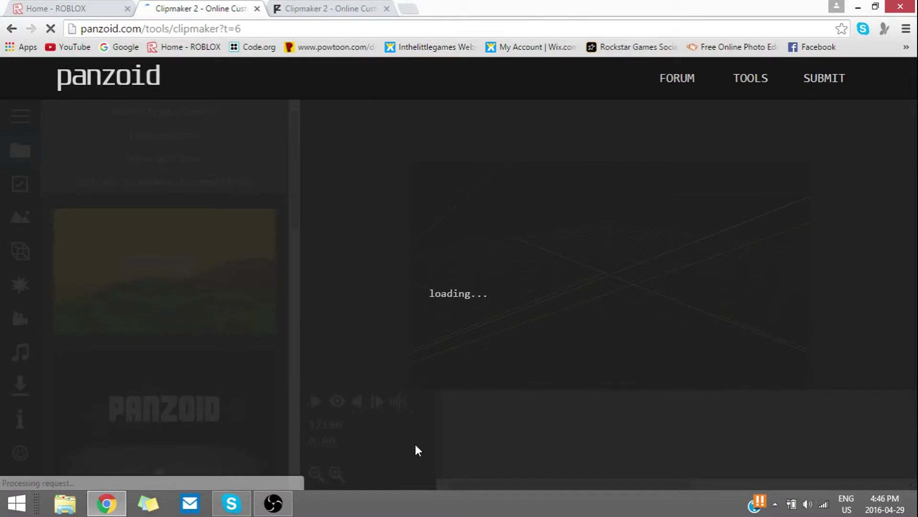
{"action": "left_click", "coordinate": [387, 8]}
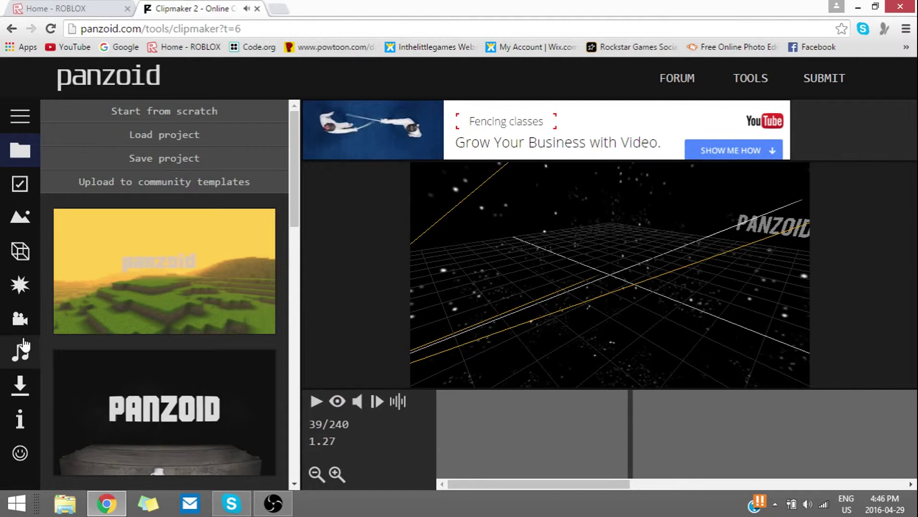
Change the 3D text object from 'panzoid' to 'Test'
{"action": "left_click", "coordinate": [29, 351]}
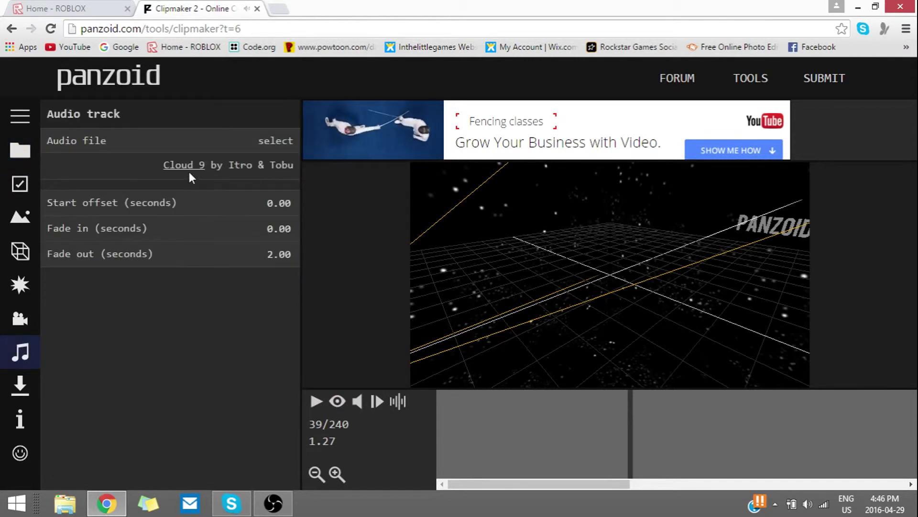
{"action": "left_click", "coordinate": [19, 250]}
{"action": "left_click", "coordinate": [205, 111]}
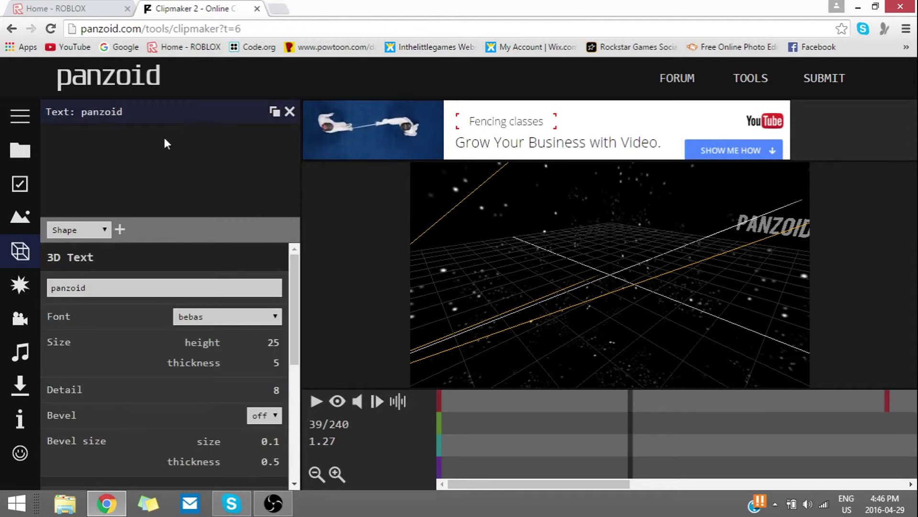
{"action": "double_click", "coordinate": [215, 291]}
{"action": "key", "text": "BackSpace"}
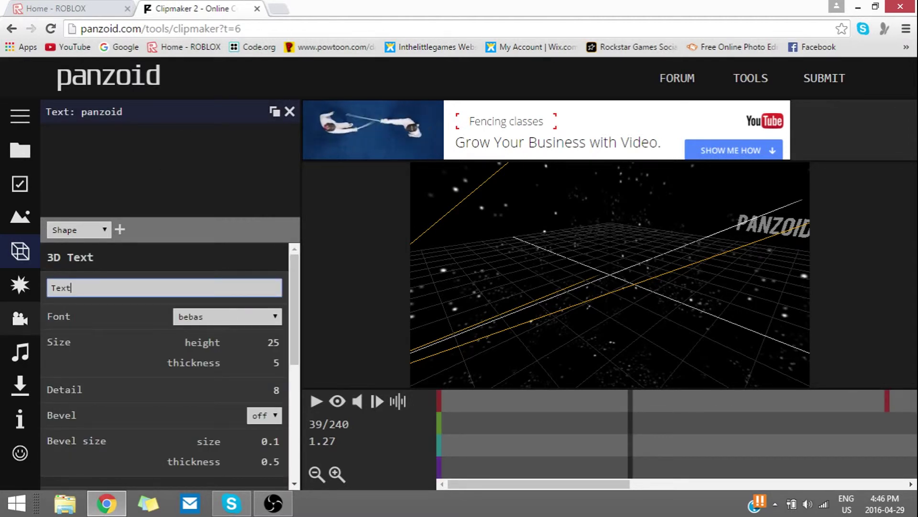
{"action": "key", "text": "Return"}
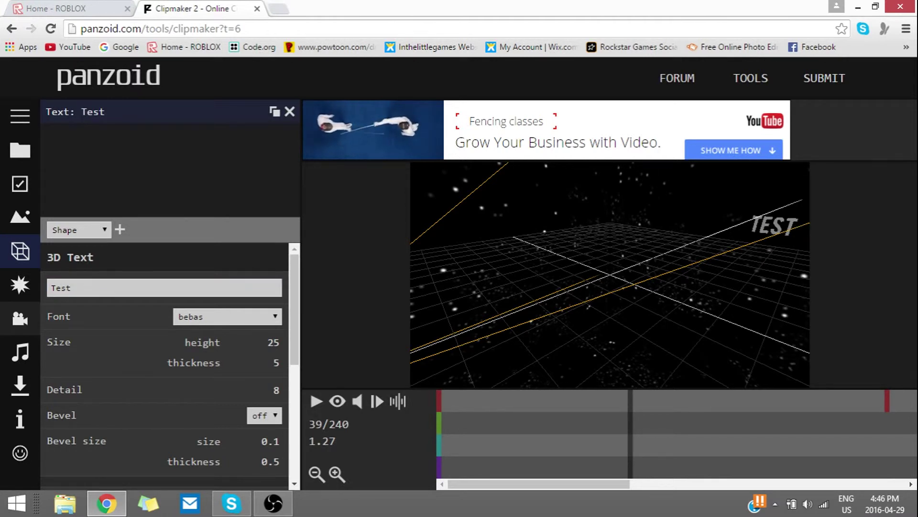
Play the TEST intro in render preview, then pause it back in the 3D scene view
{"action": "left_click", "coordinate": [338, 402]}
{"action": "left_click", "coordinate": [317, 402]}
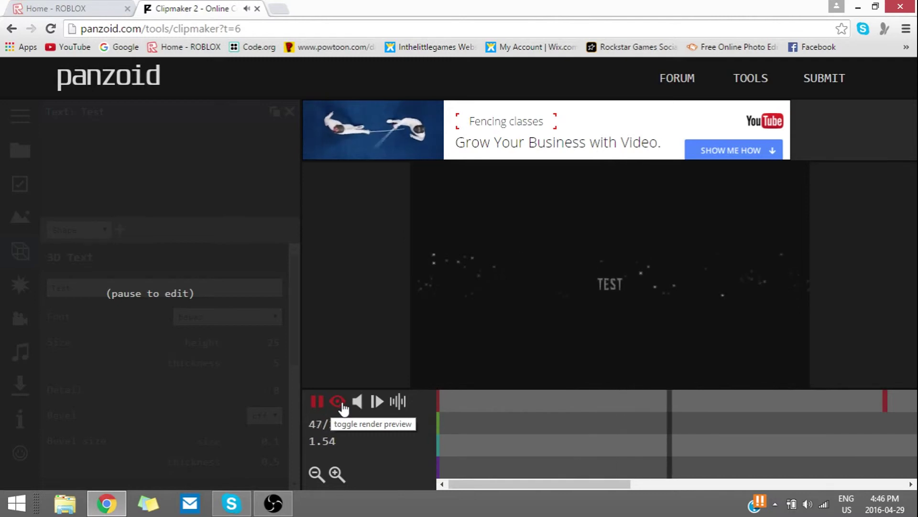
{"action": "left_click", "coordinate": [341, 405]}
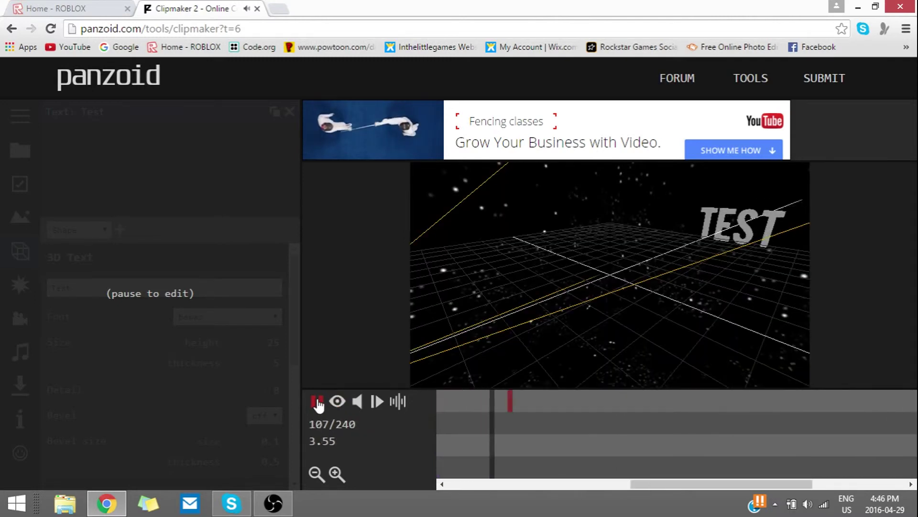
{"action": "left_click", "coordinate": [317, 402]}
Orbit the camera out to see the whole scene and replay the intro
{"action": "left_click_drag", "start_coordinate": [746, 248], "coordinate": [832, 218]}
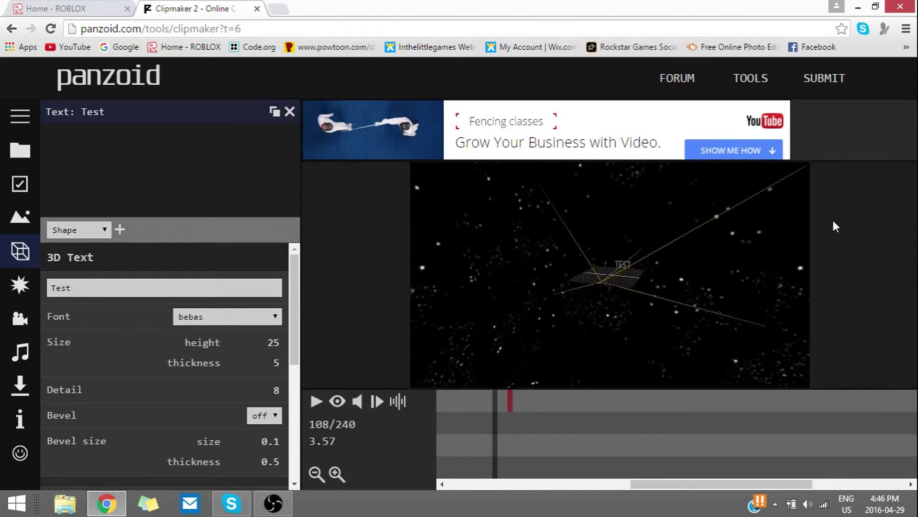
{"action": "scroll", "coordinate": [700, 276], "scroll_direction": "up", "scroll_amount": 5}
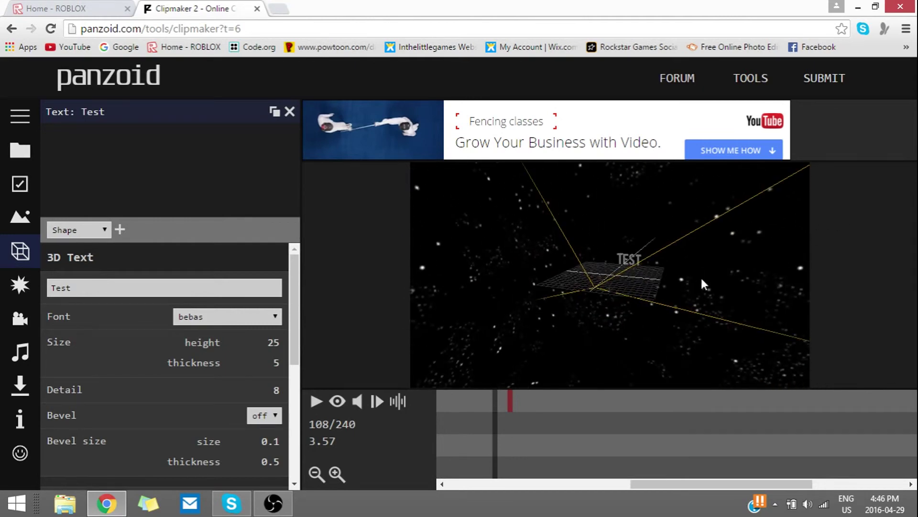
{"action": "left_click", "coordinate": [315, 402]}
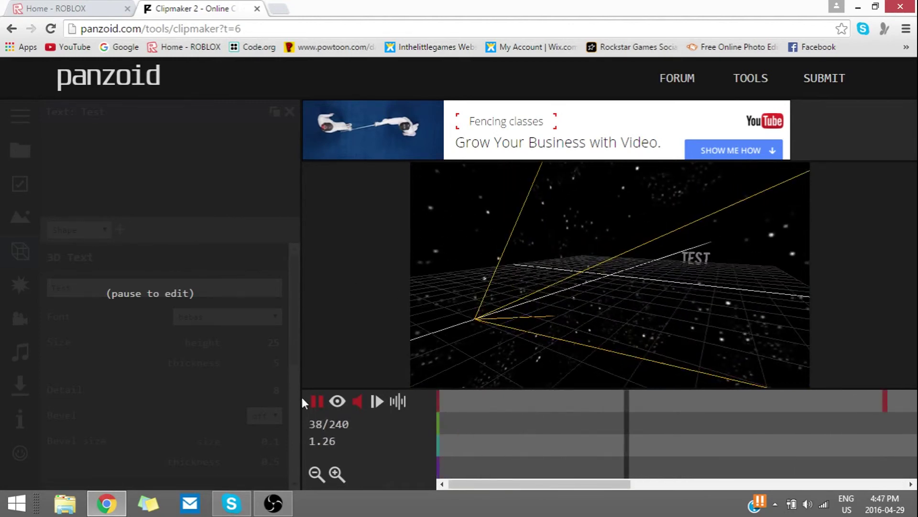
{"action": "left_click", "coordinate": [316, 402]}
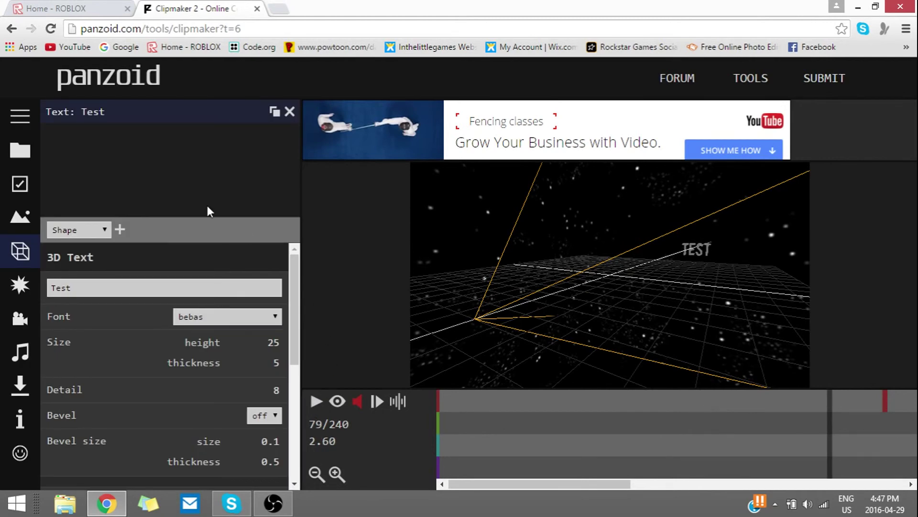
Return to the Panzoid home page and launch Backgrounder 3 from the tools list
{"action": "left_click", "coordinate": [20, 123]}
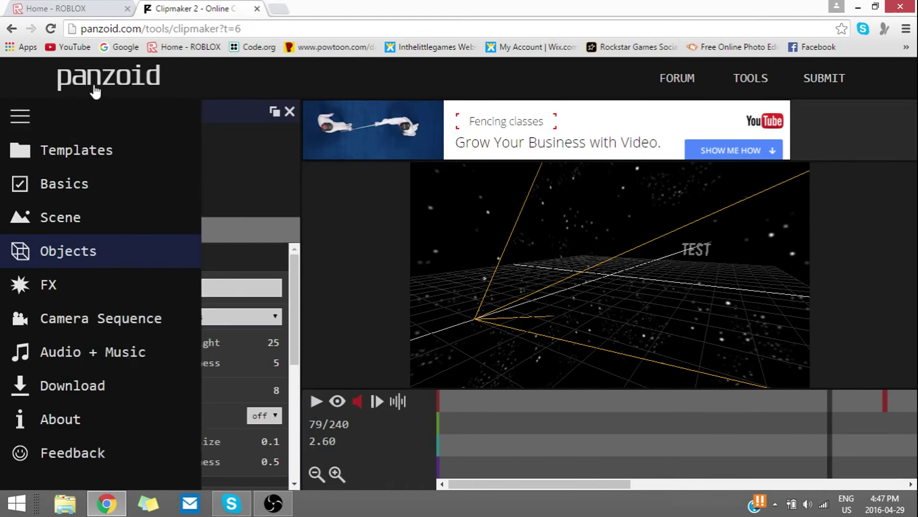
{"action": "left_click", "coordinate": [92, 80]}
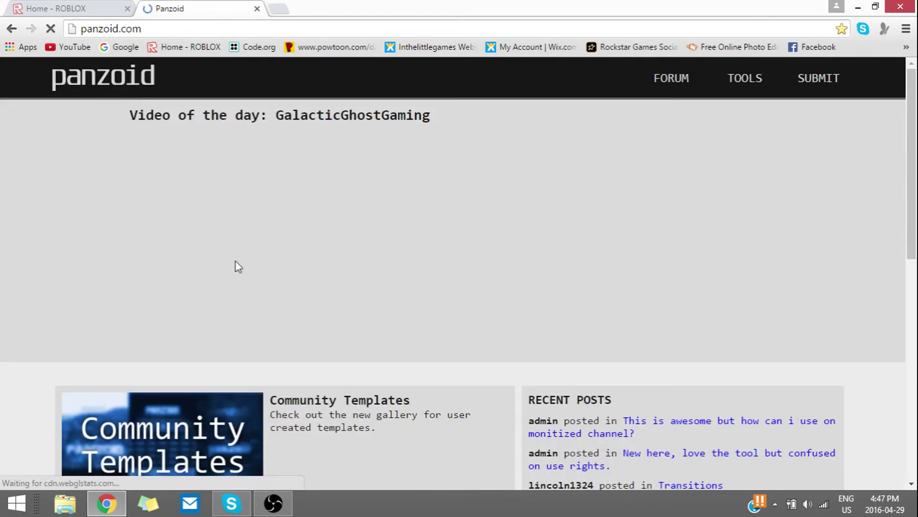
{"action": "scroll", "coordinate": [244, 302], "scroll_direction": "down", "scroll_amount": 9}
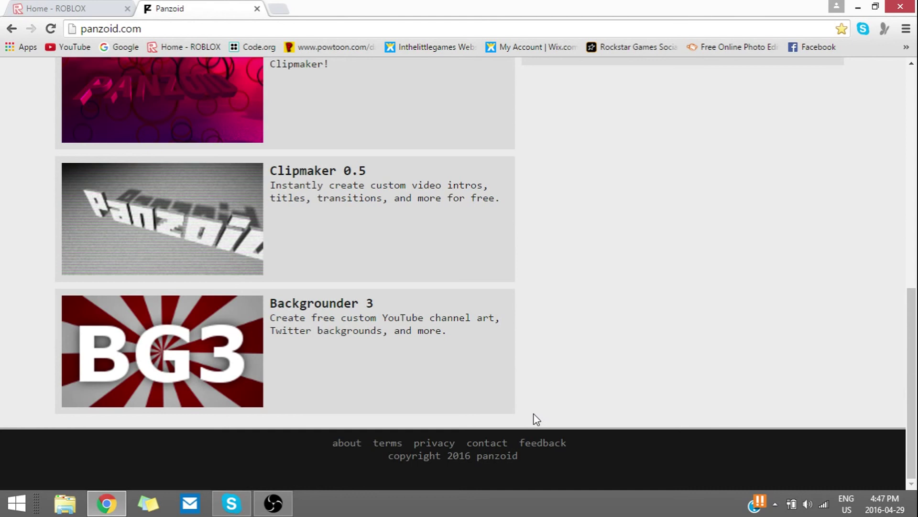
{"action": "left_click", "coordinate": [175, 338]}
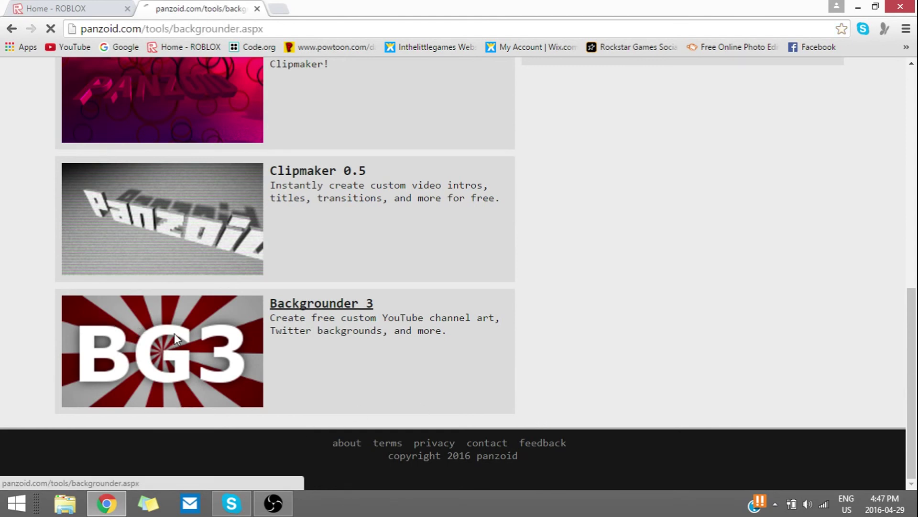